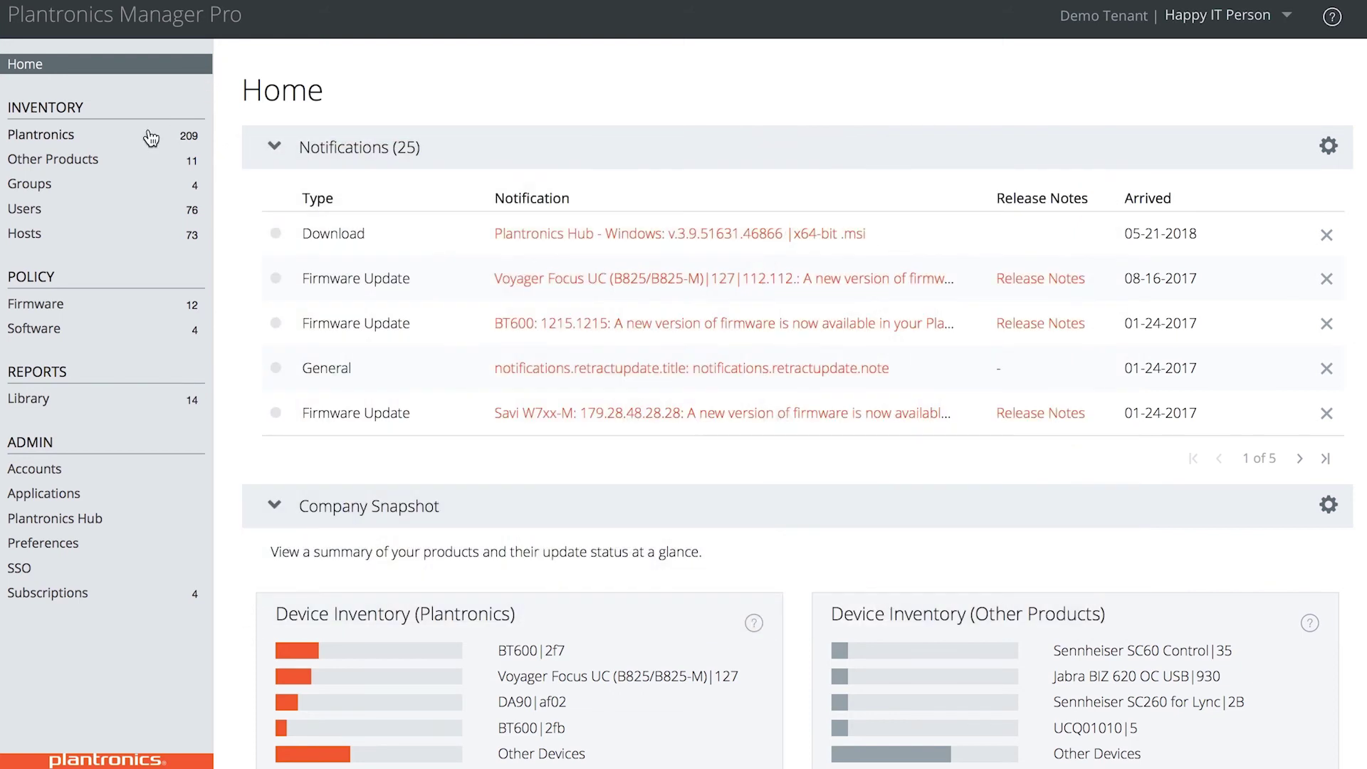
Step: Browse the Plantronics inventory, then show the 11 inactive Other Products headsets from Jabra, Sennheiser and others
left_click(150, 135)
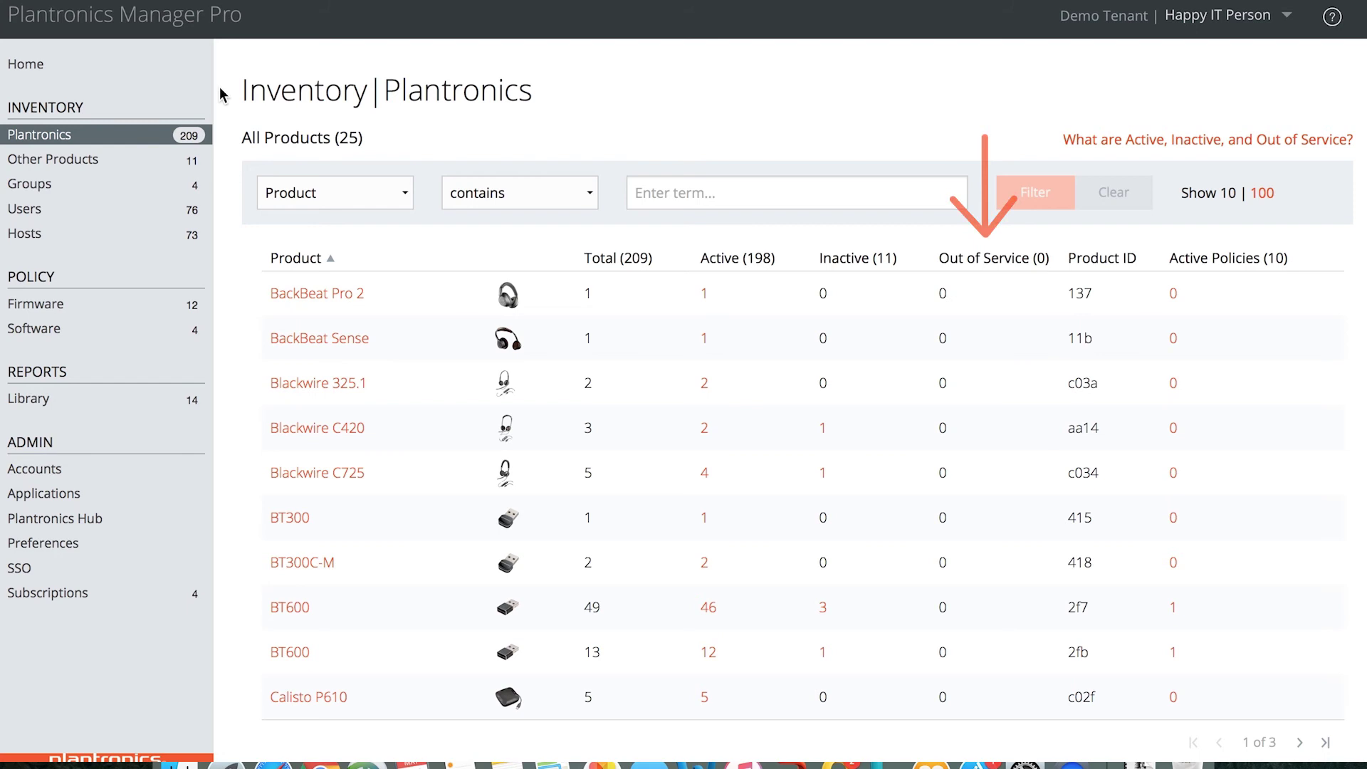
left_click(160, 163)
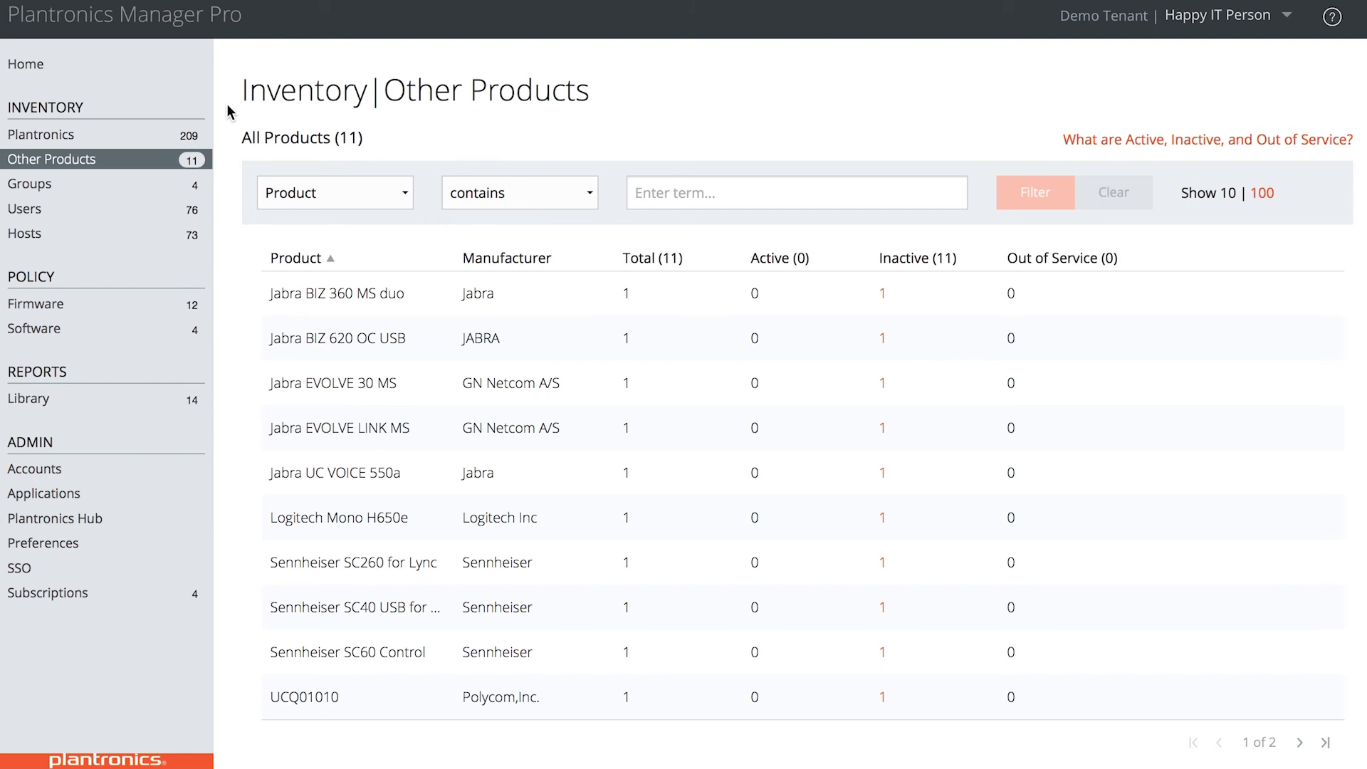
Step: Review the four user groups, then show the Hosts inventory of 73 computers
left_click(178, 189)
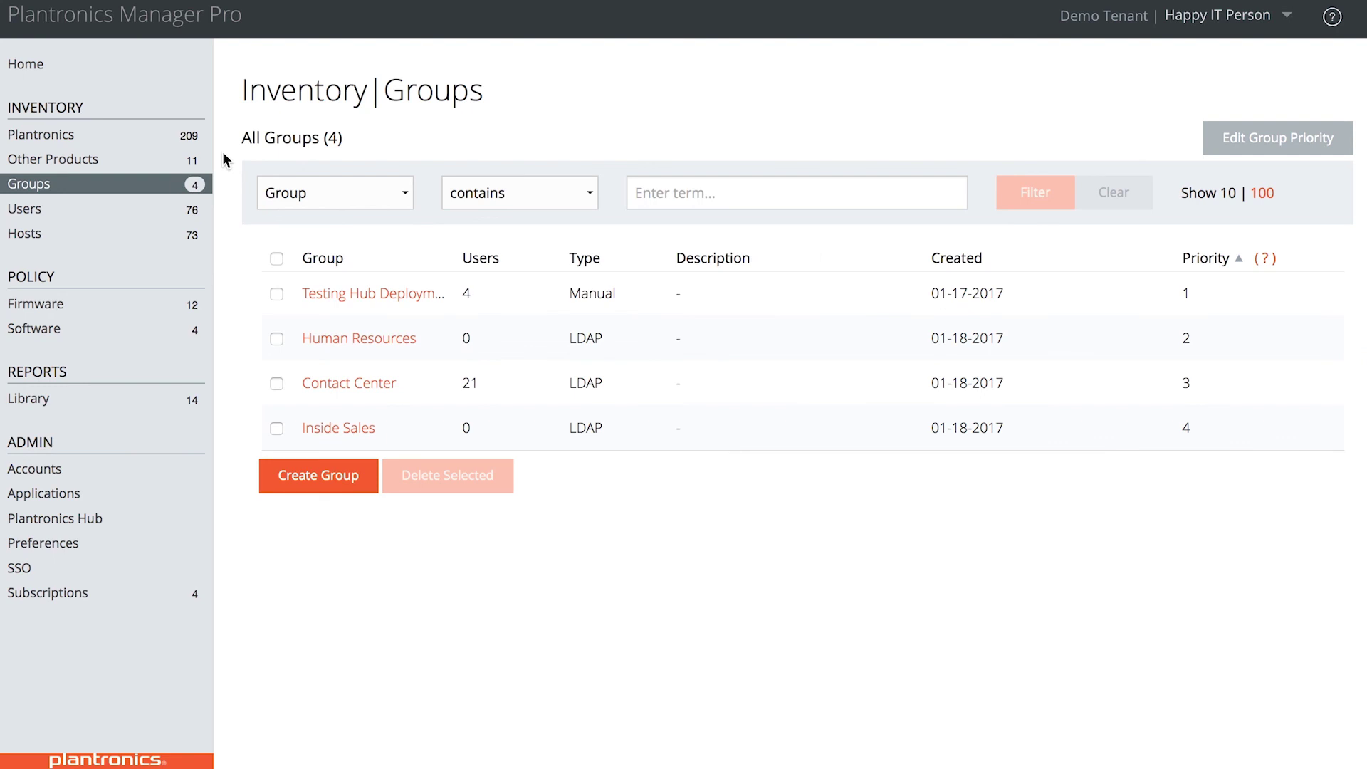
left_click(276, 293)
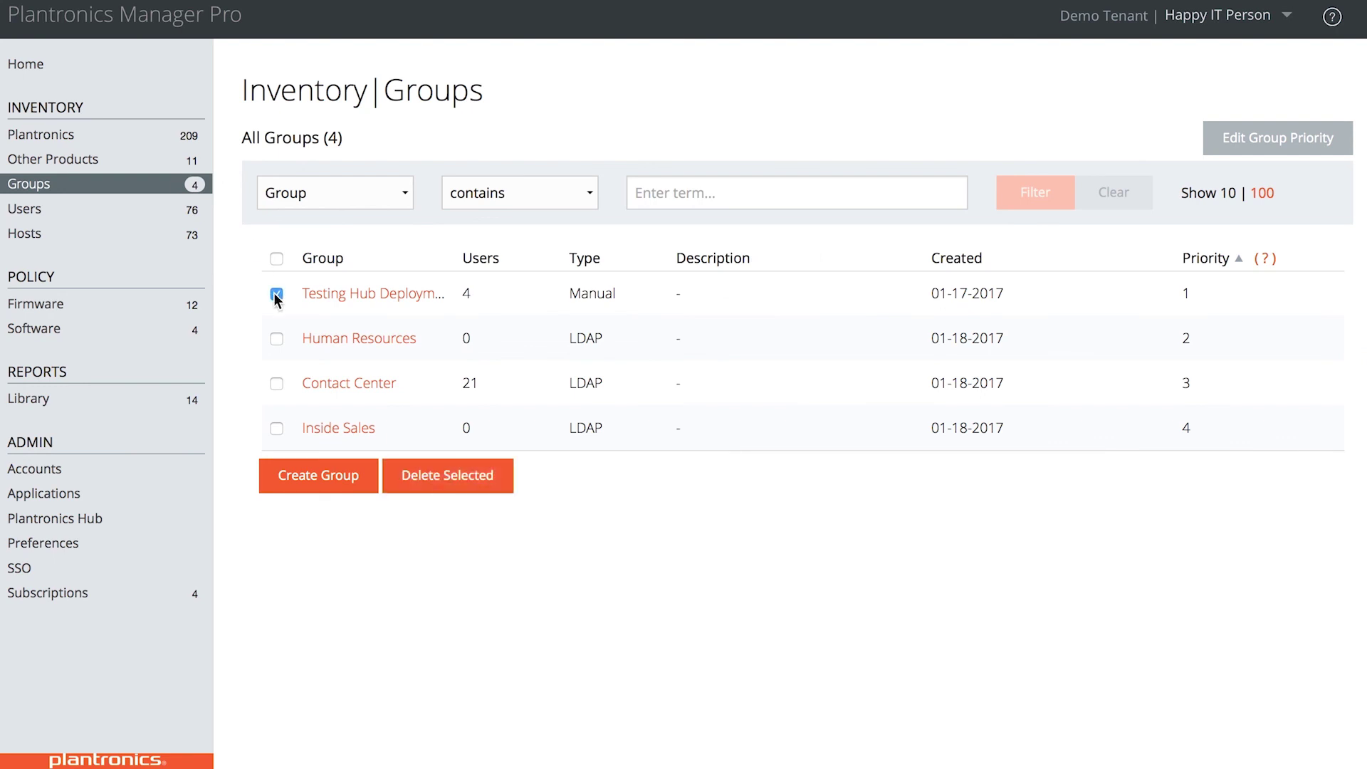
left_click(275, 294)
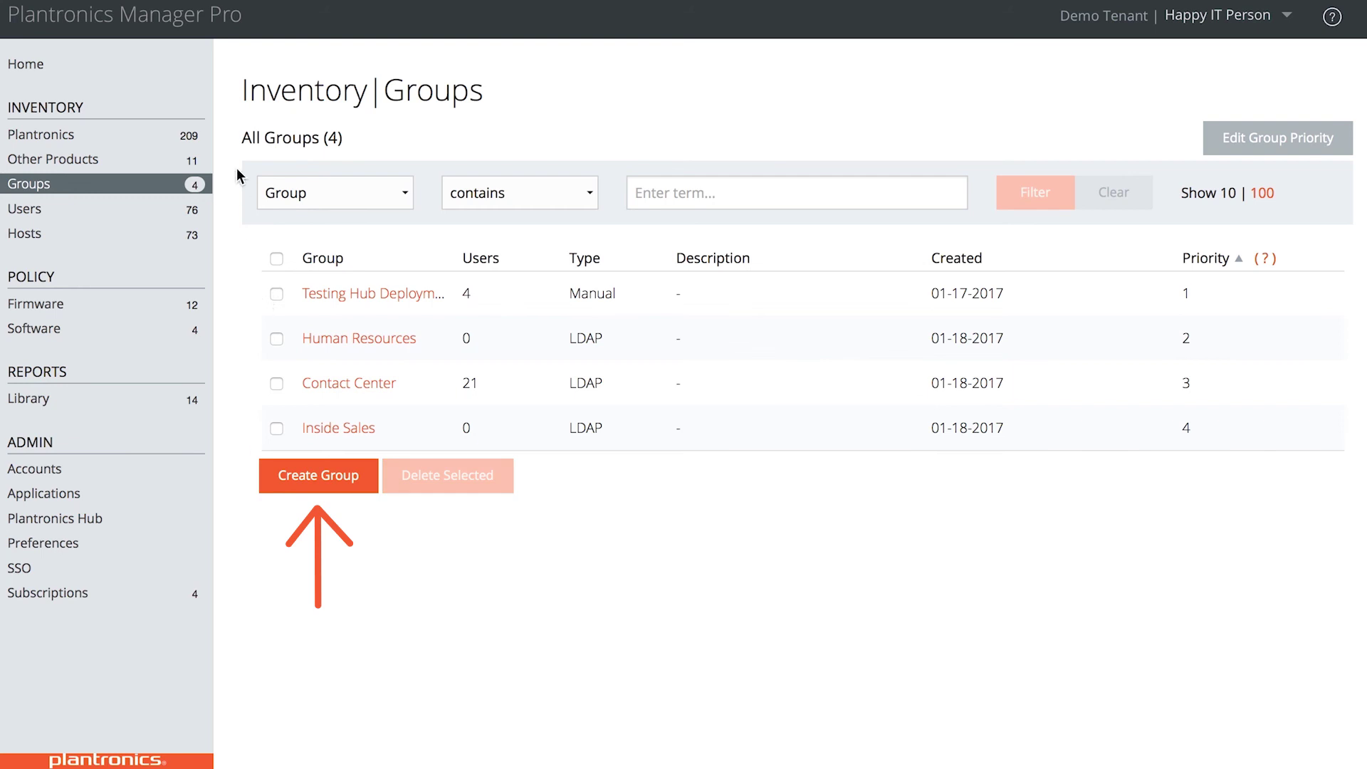
left_click(166, 233)
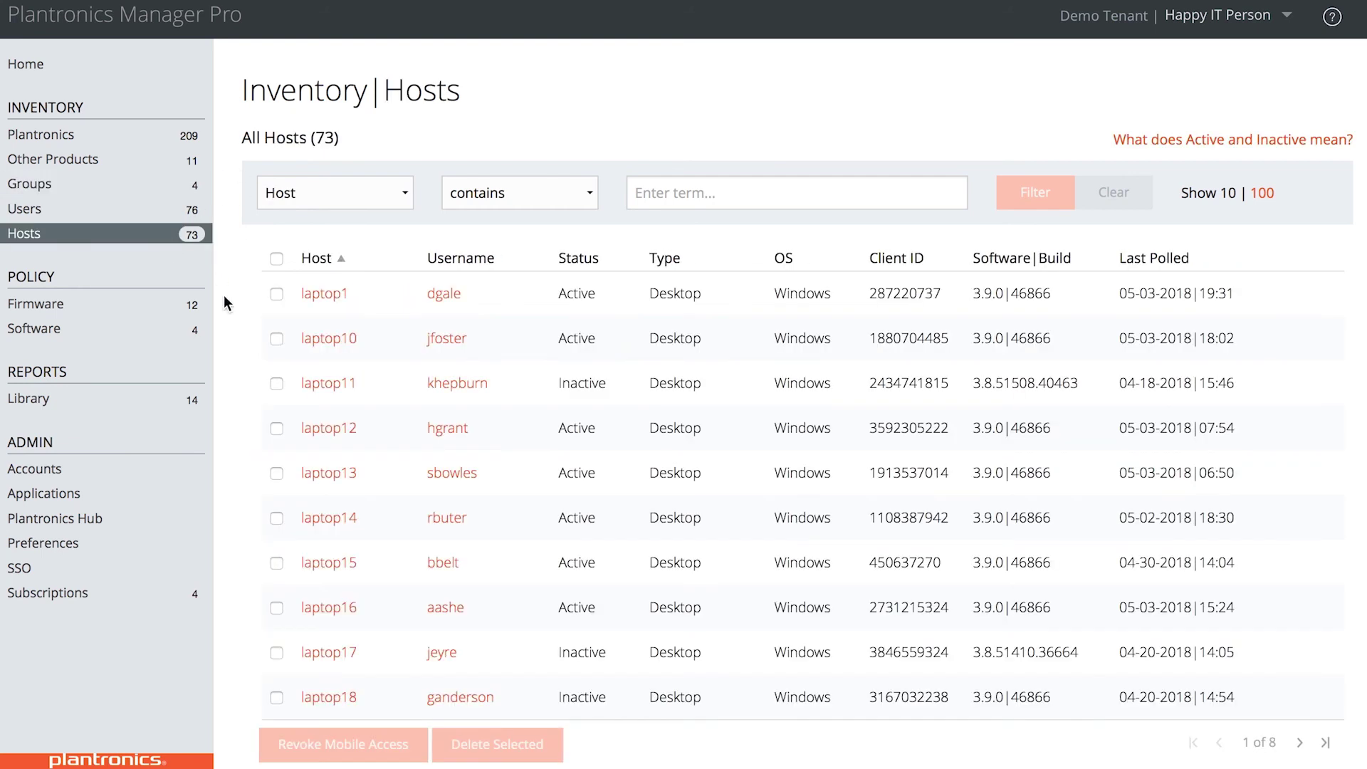
left_click(1300, 742)
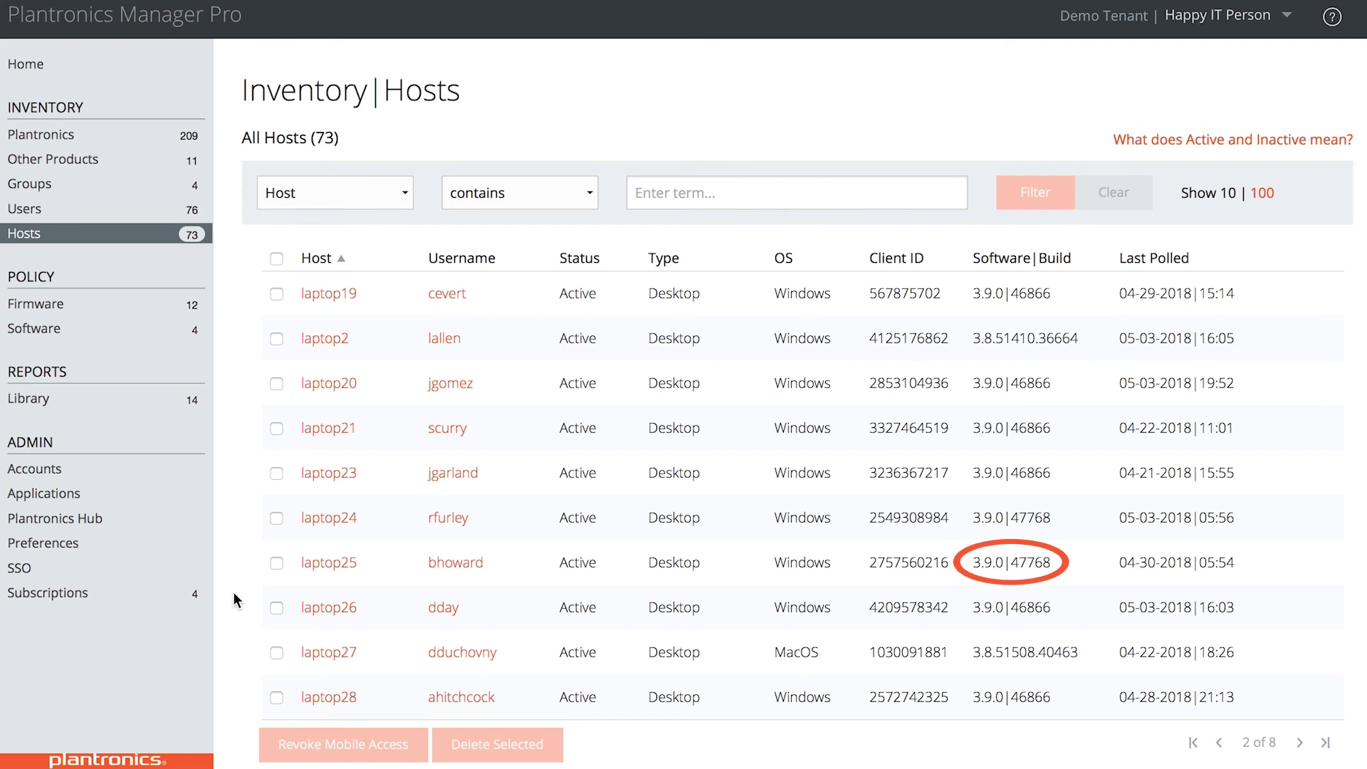
left_click(315, 563)
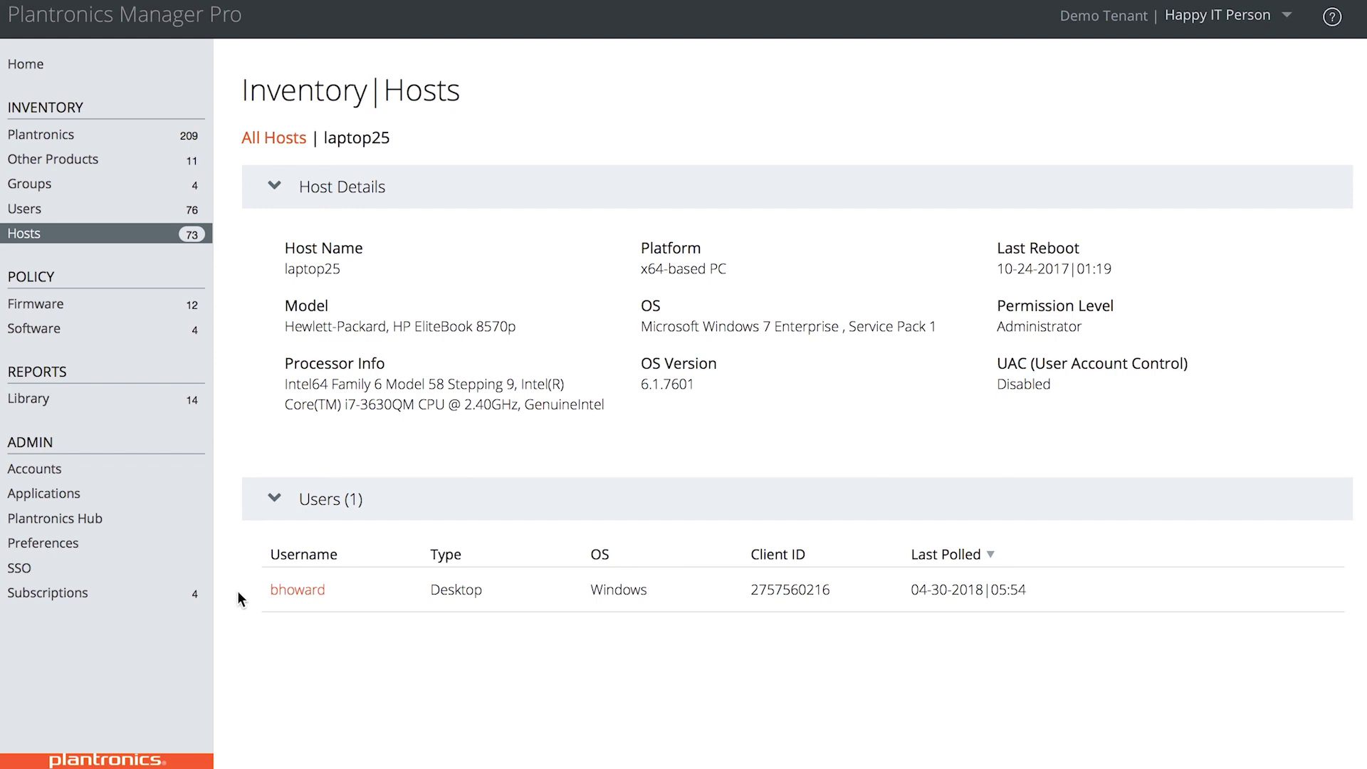
left_click(136, 210)
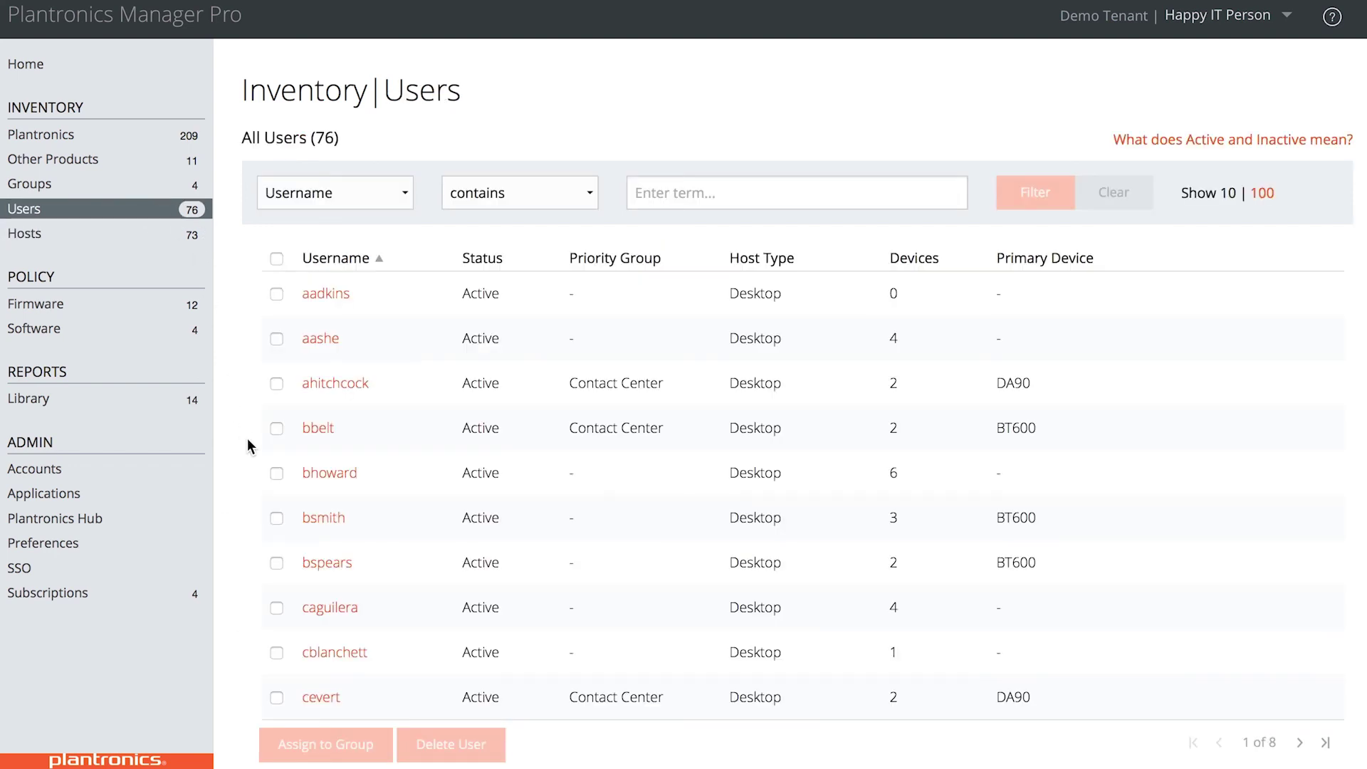
left_click(275, 472)
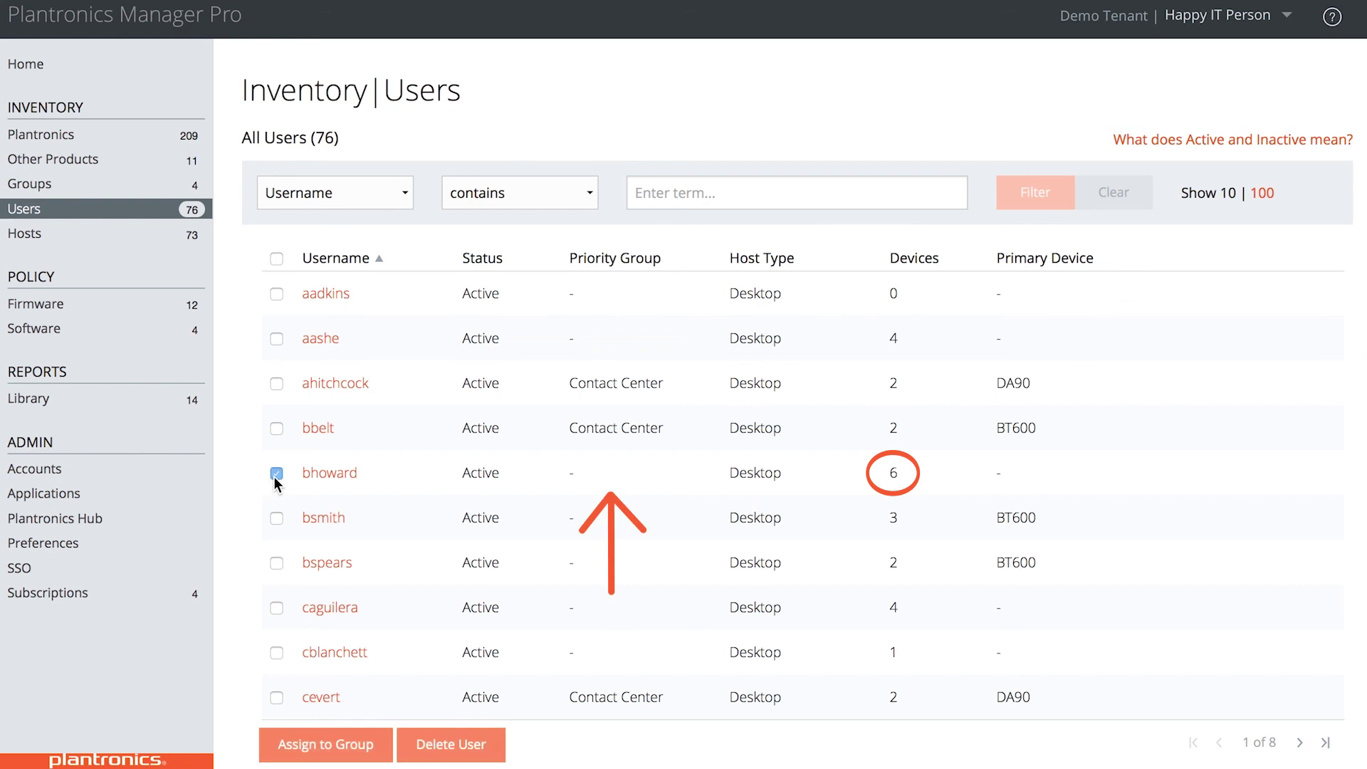
left_click(325, 744)
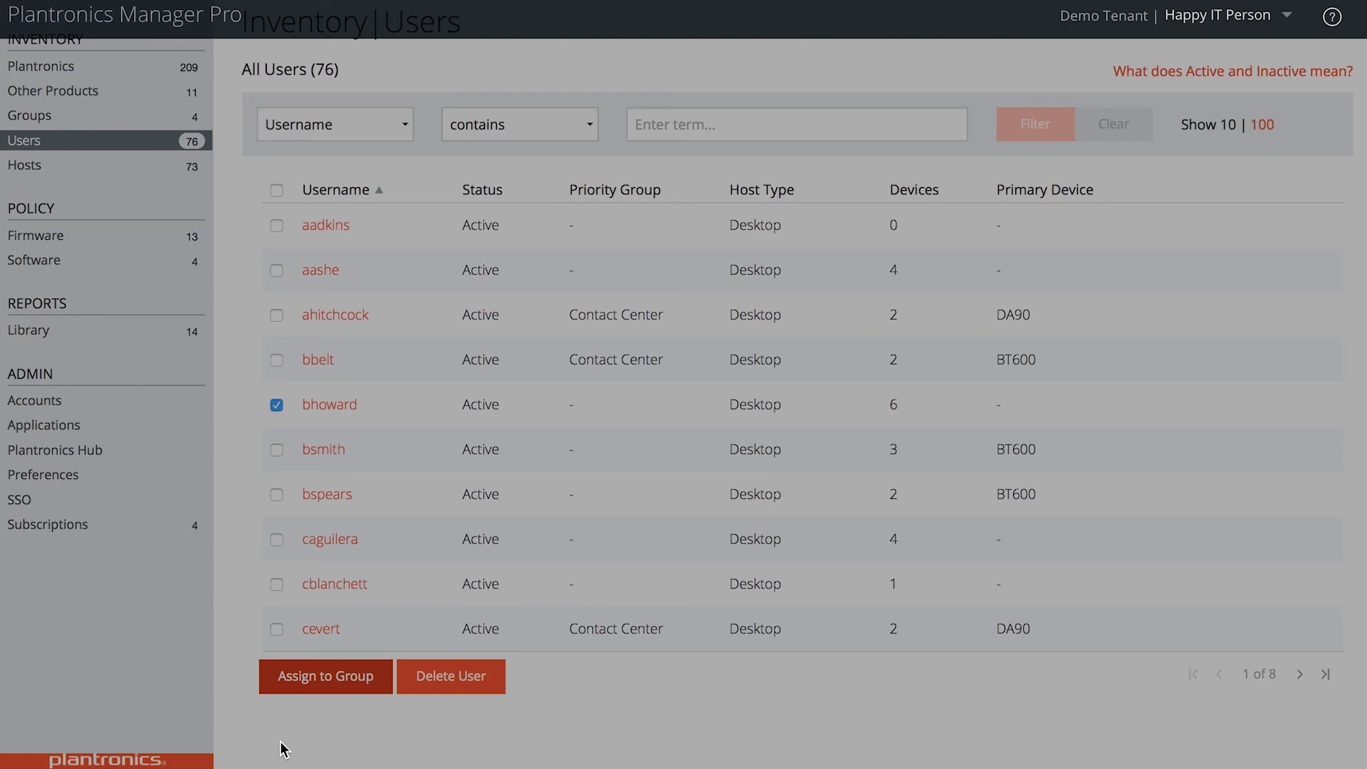
left_click(277, 302)
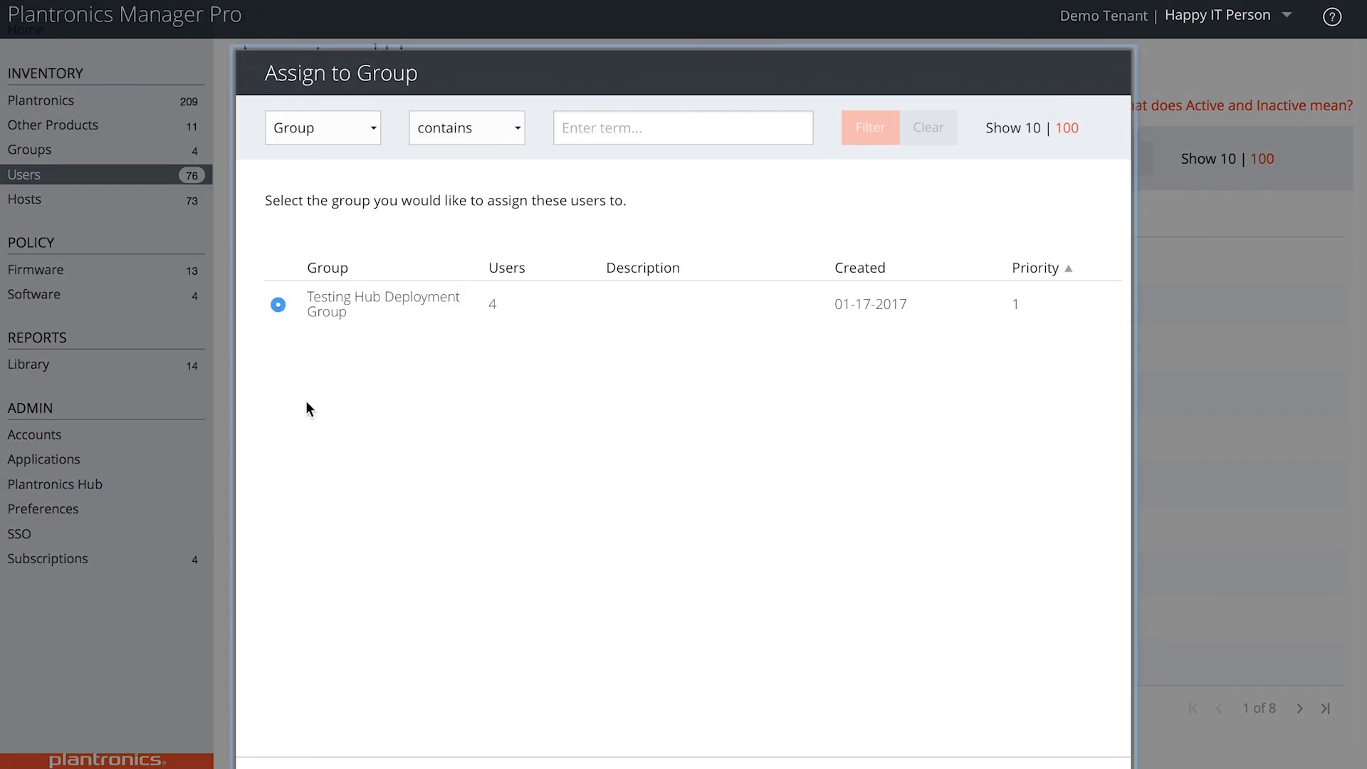
key("Return")
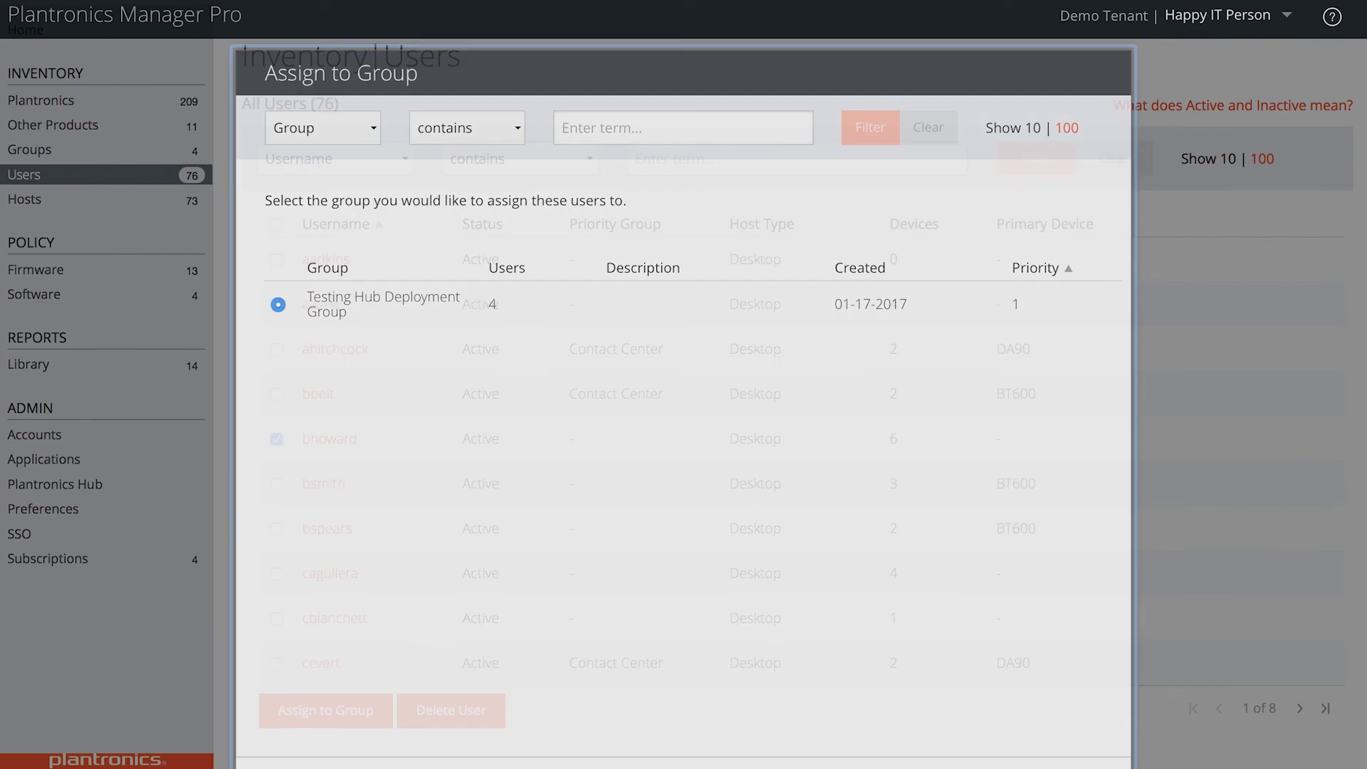